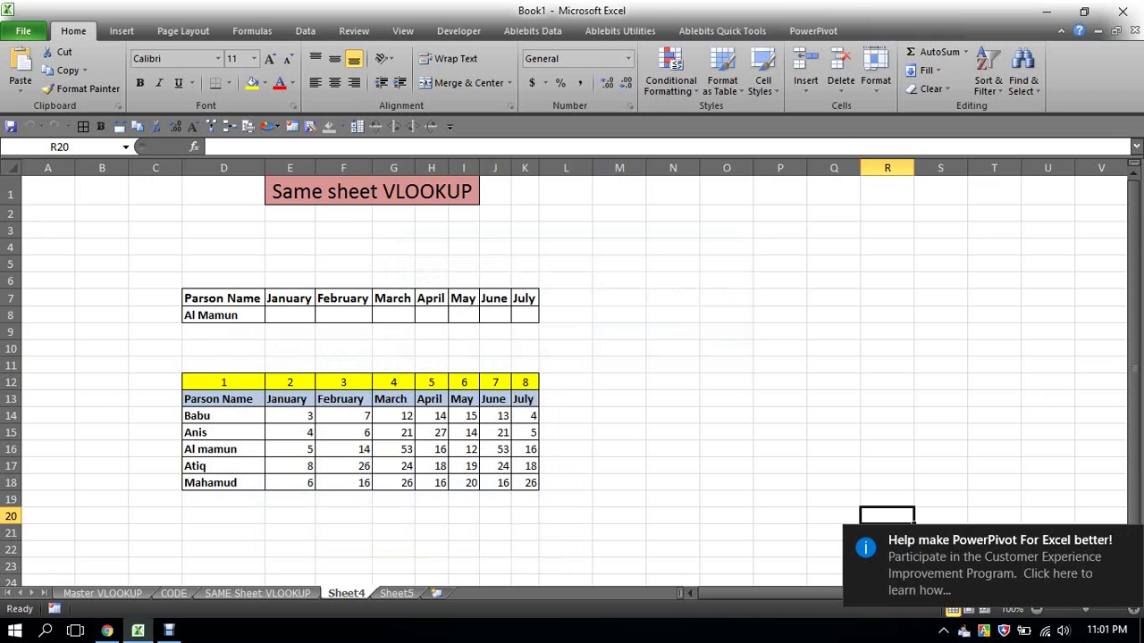
# Select E8, where the January lookup result belongs.
pyautogui.click(780, 483)
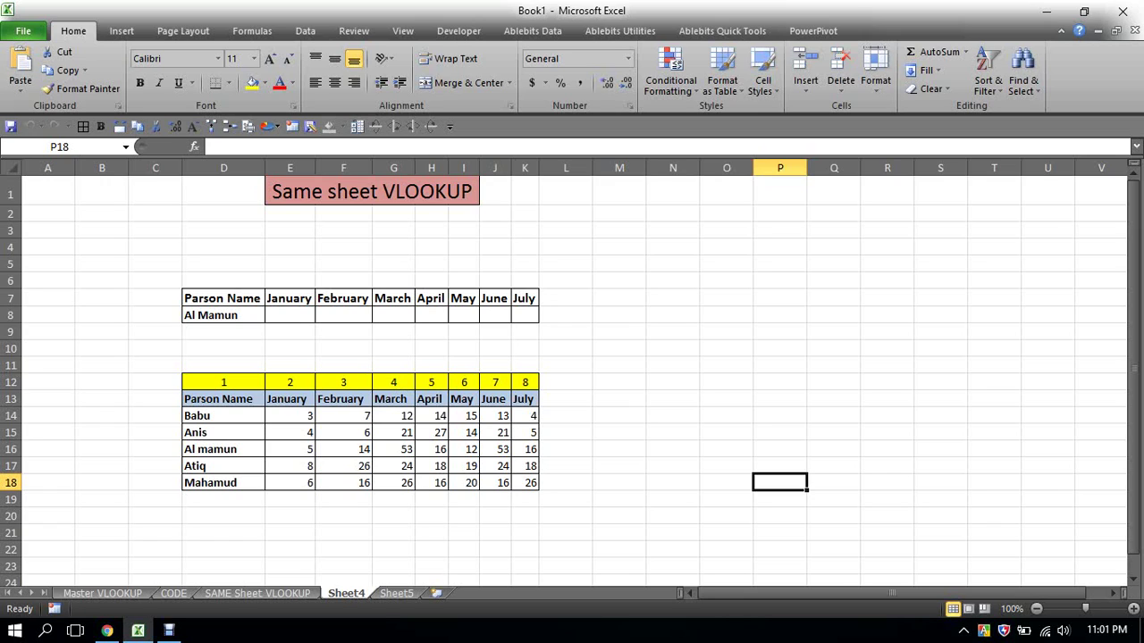
pyautogui.click(618, 482)
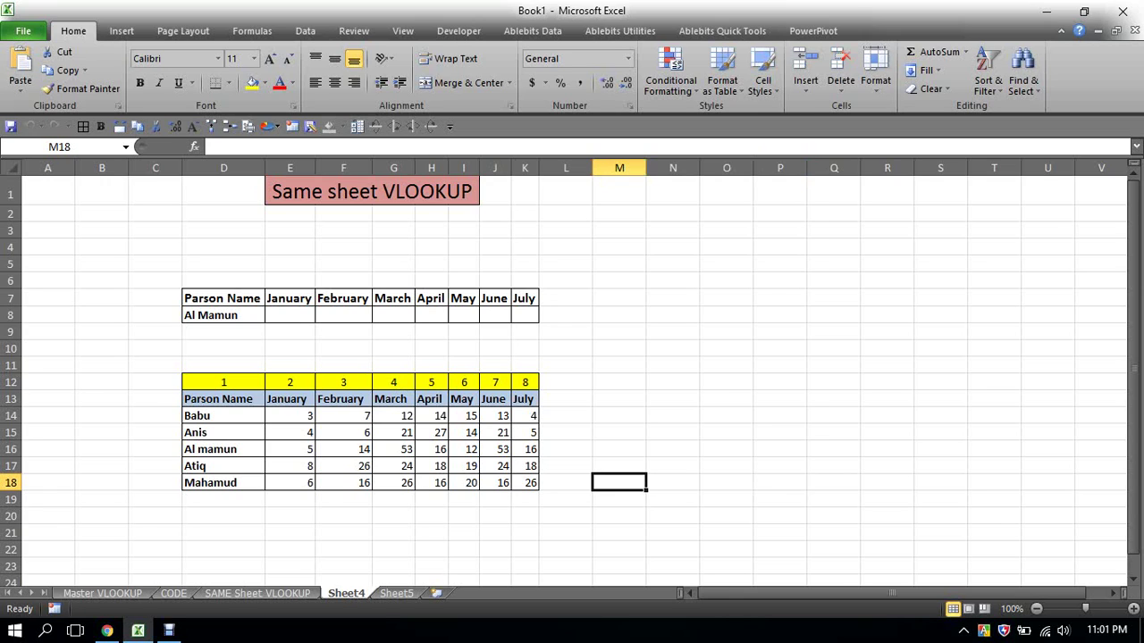
pyautogui.click(289, 314)
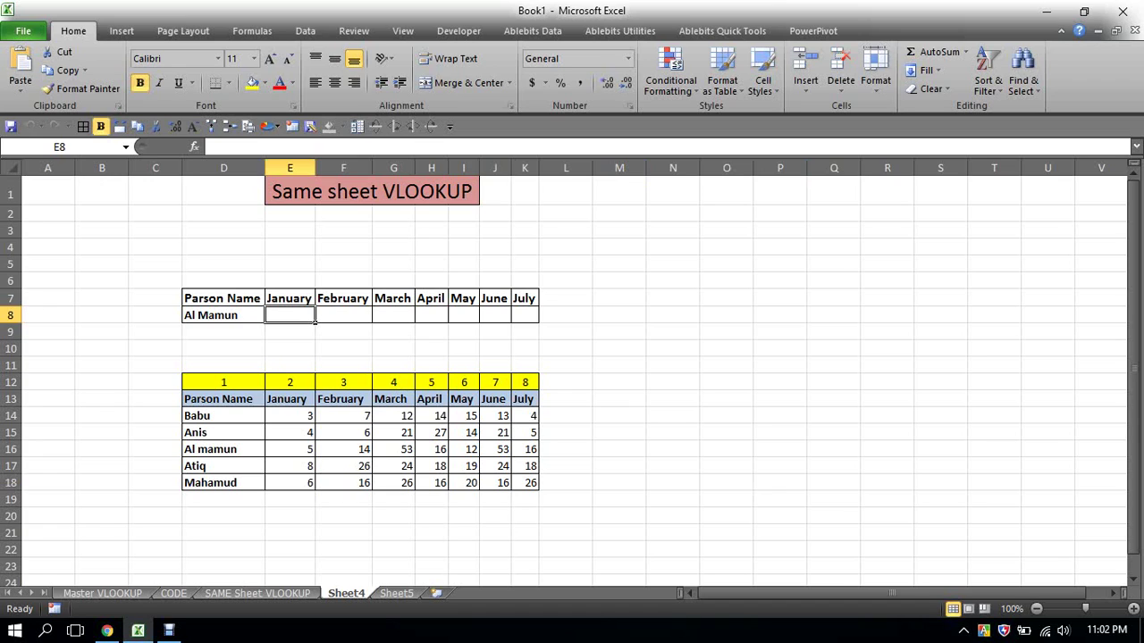
# Inspect the lookup row: the Parson Name header in D7, the name in D8, and the month headers.
pyautogui.moveTo(224, 298); pyautogui.dragTo(524, 314)
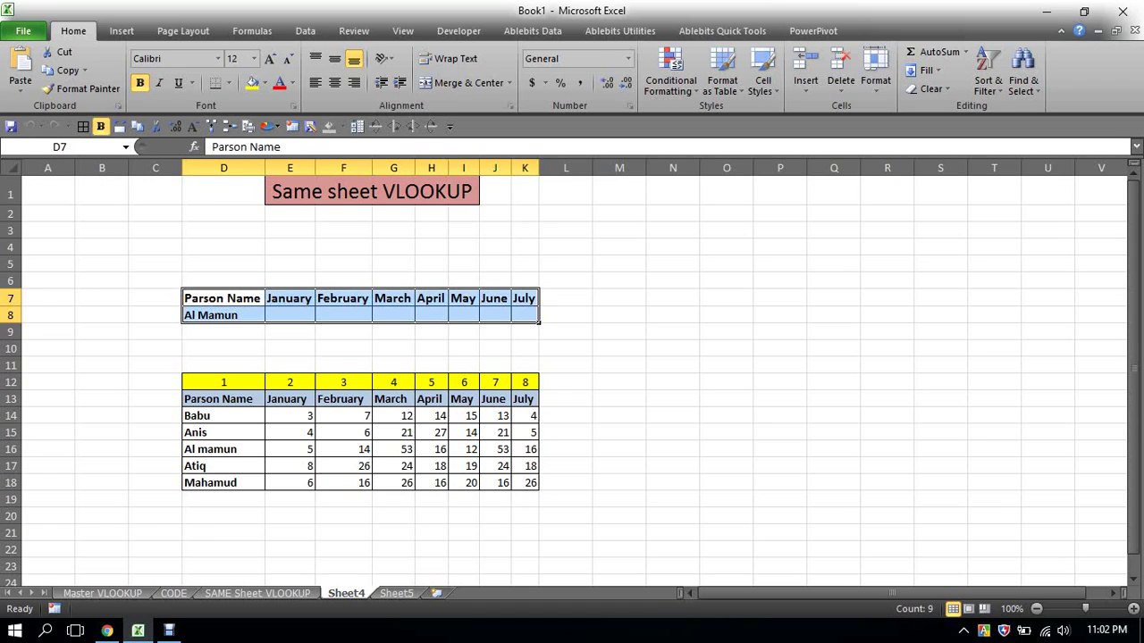
pyautogui.click(620, 349)
pyautogui.click(223, 298)
pyautogui.click(223, 315)
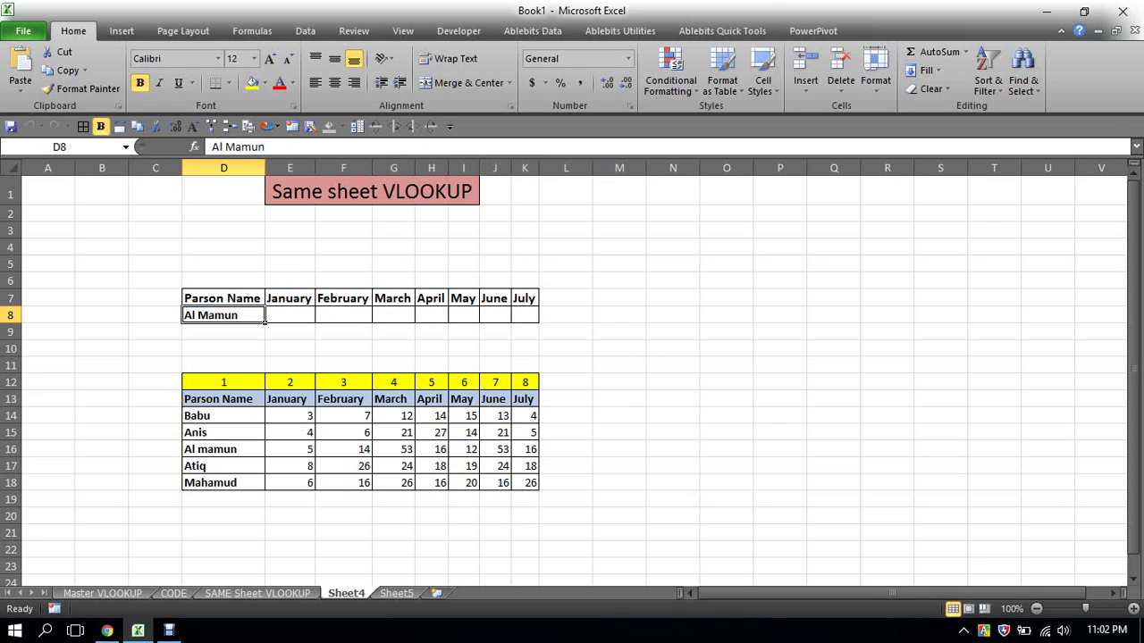
pyautogui.press('Up')
pyautogui.press('Right')
pyautogui.press('Right')
pyautogui.press('Right')
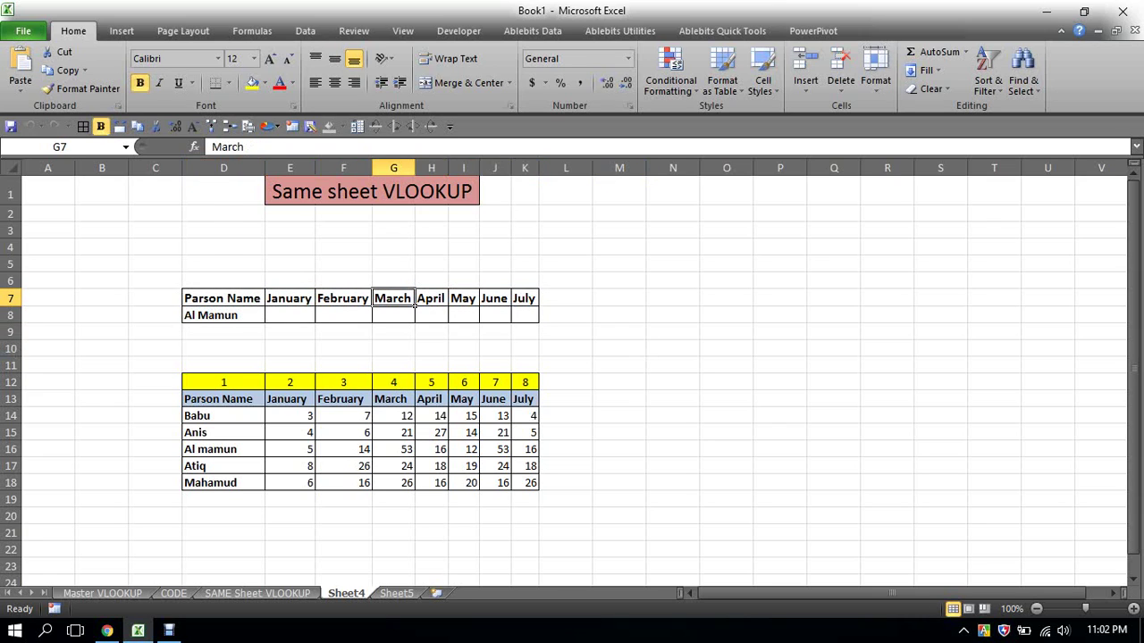
pyautogui.press('Right')
pyautogui.click(494, 298)
pyautogui.click(673, 364)
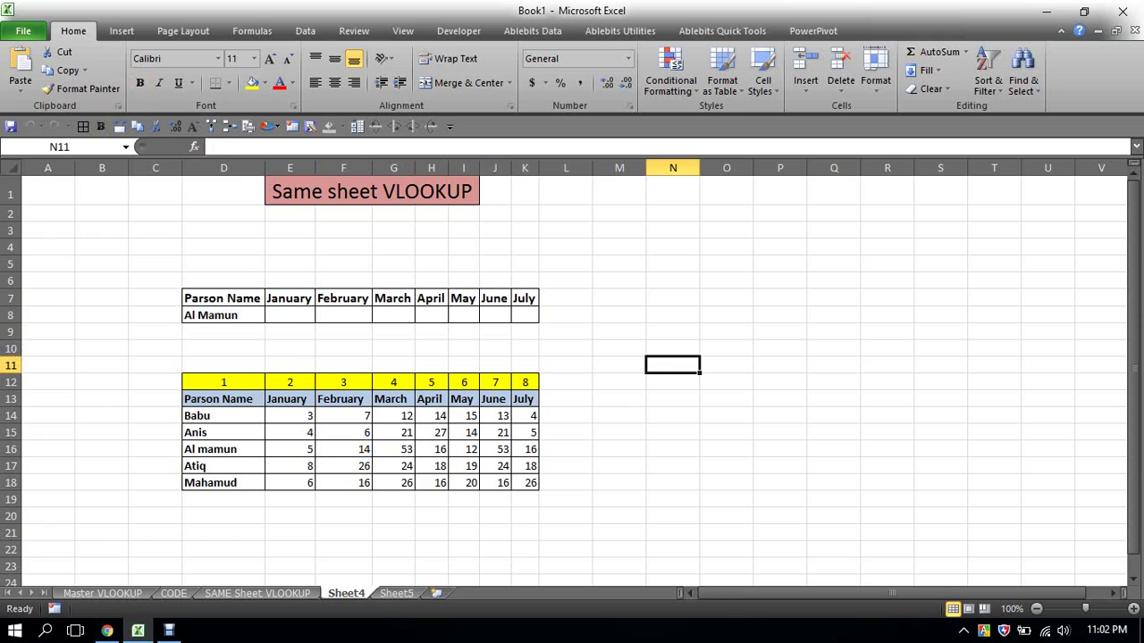
# Review the data table's Parson Name and month headers and its monthly values E14:K18.
pyautogui.click(263, 402)
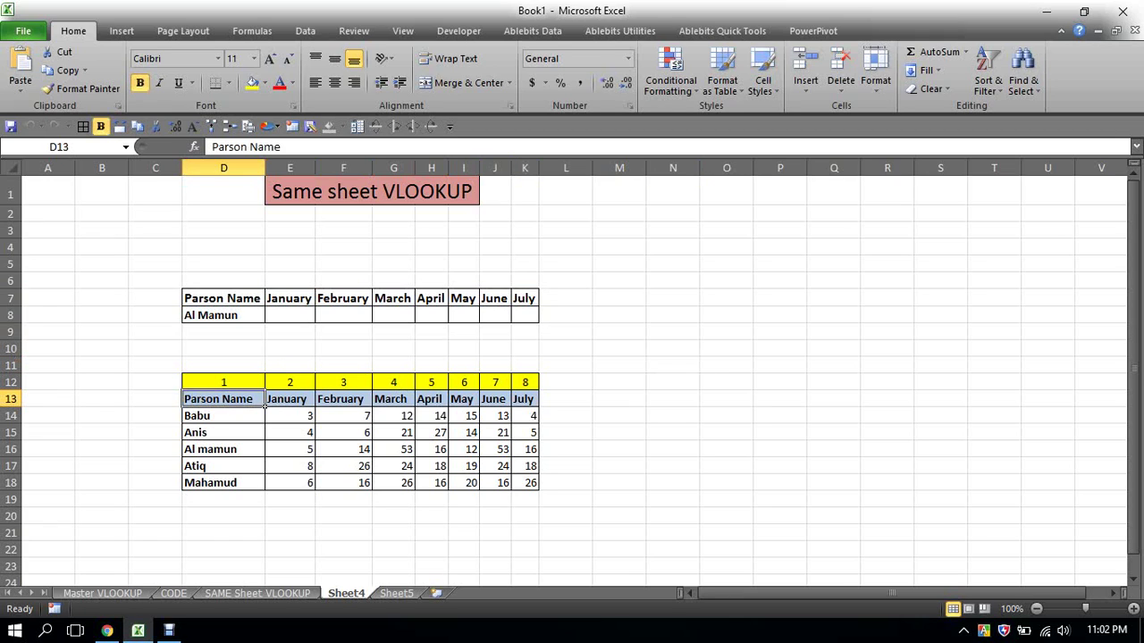
pyautogui.click(311, 404)
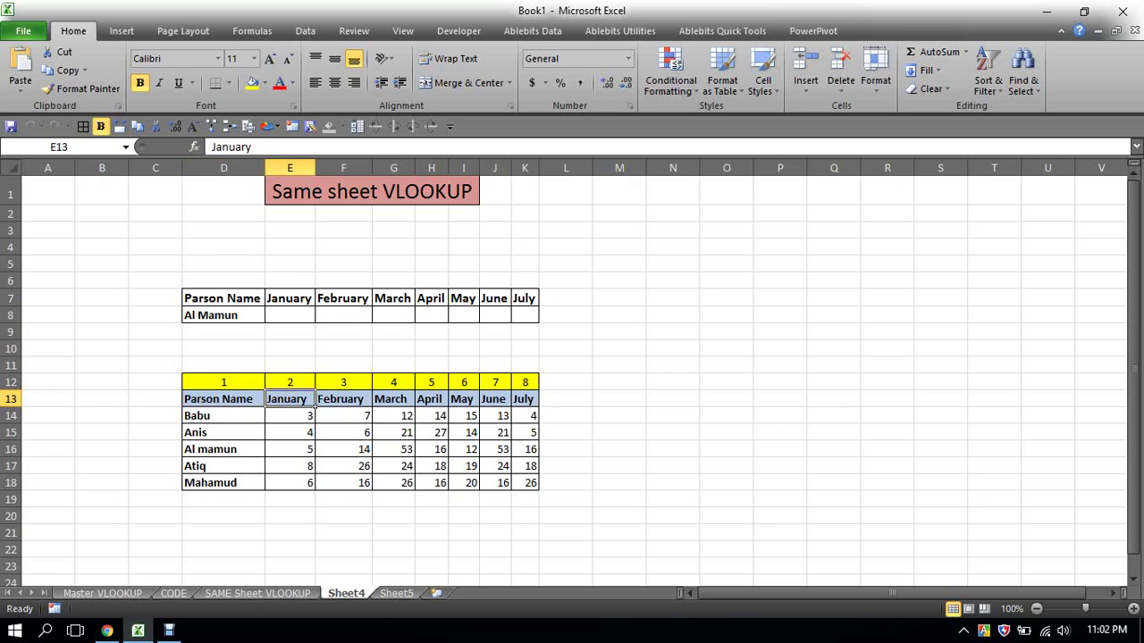
pyautogui.click(369, 404)
pyautogui.click(413, 404)
pyautogui.click(447, 404)
pyautogui.click(464, 399)
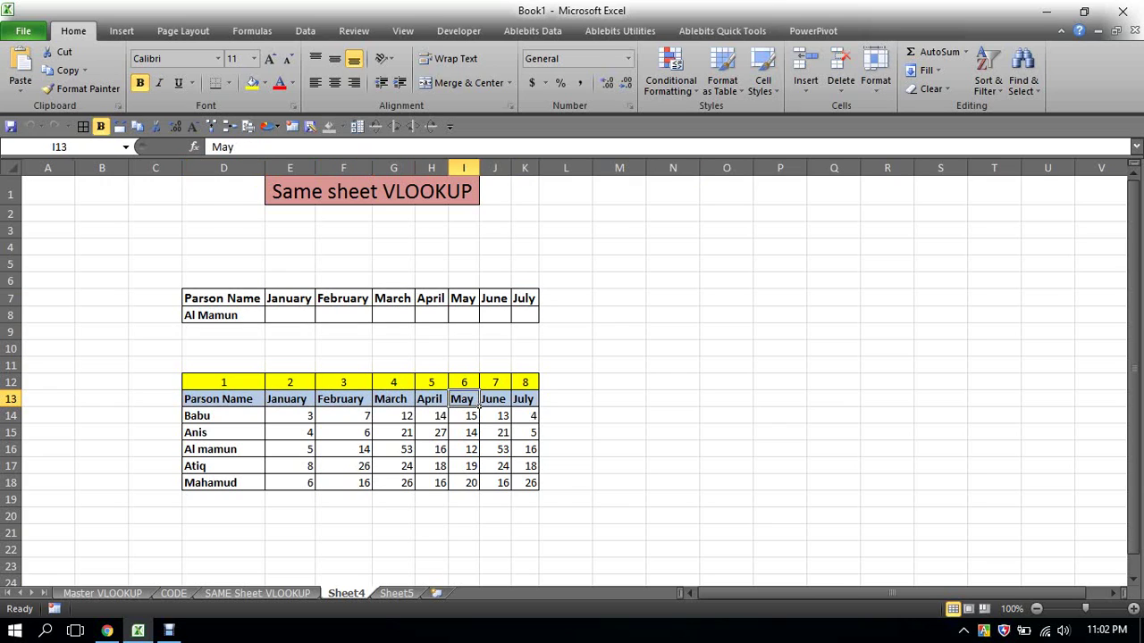
pyautogui.click(494, 399)
pyautogui.click(566, 398)
pyautogui.moveTo(290, 415); pyautogui.dragTo(528, 484)
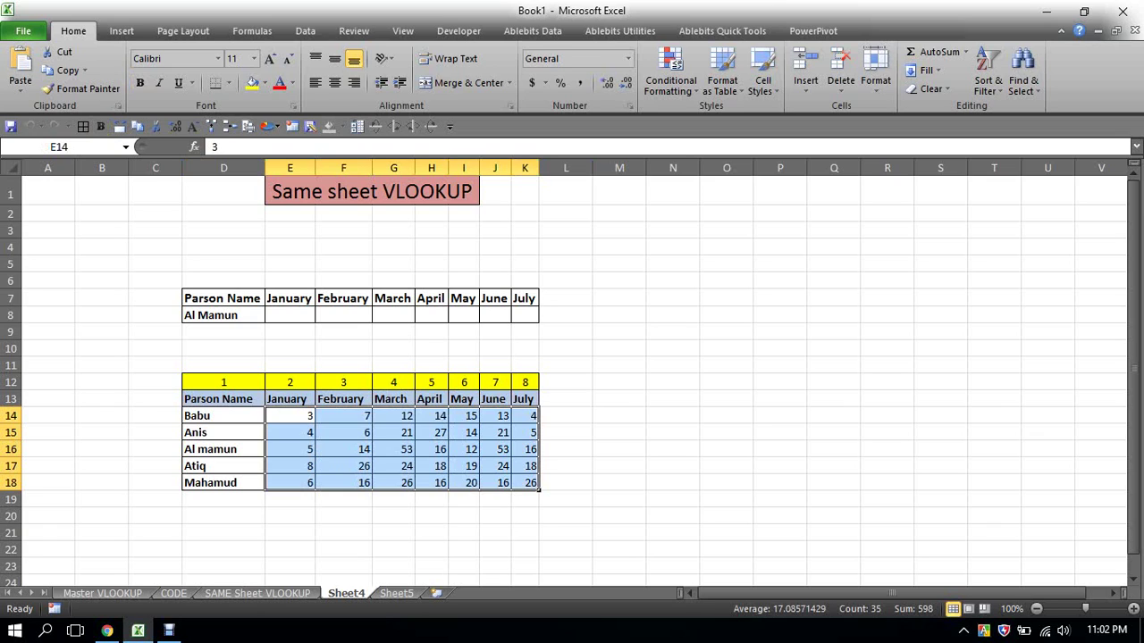
pyautogui.click(289, 314)
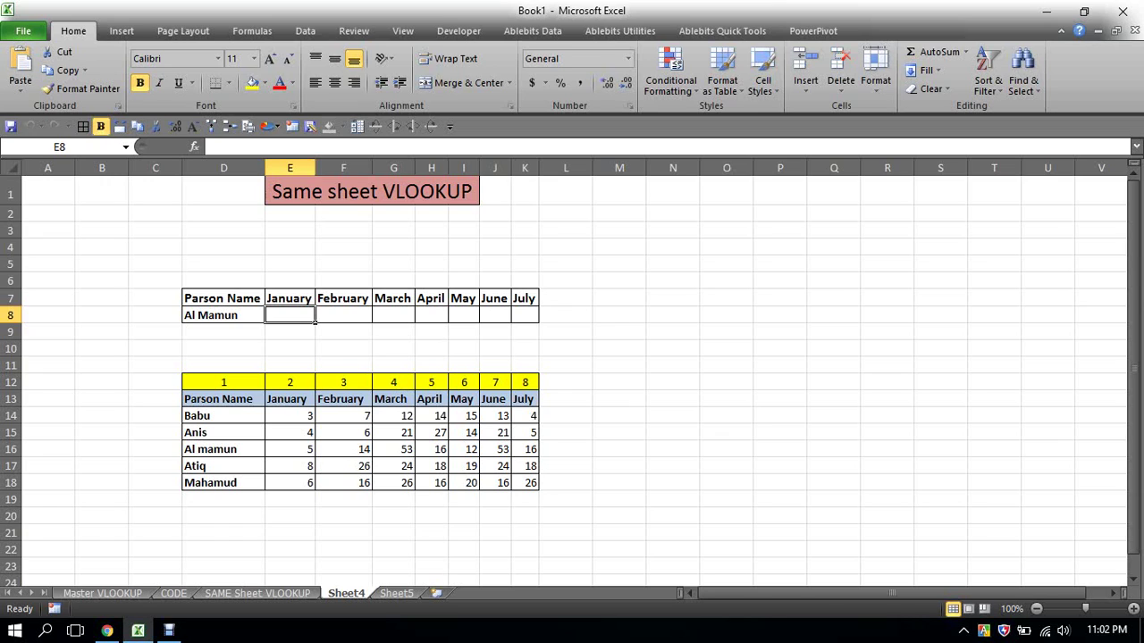
# Check the column numbers in row 12, with January as column 2.
pyautogui.click(12, 383)
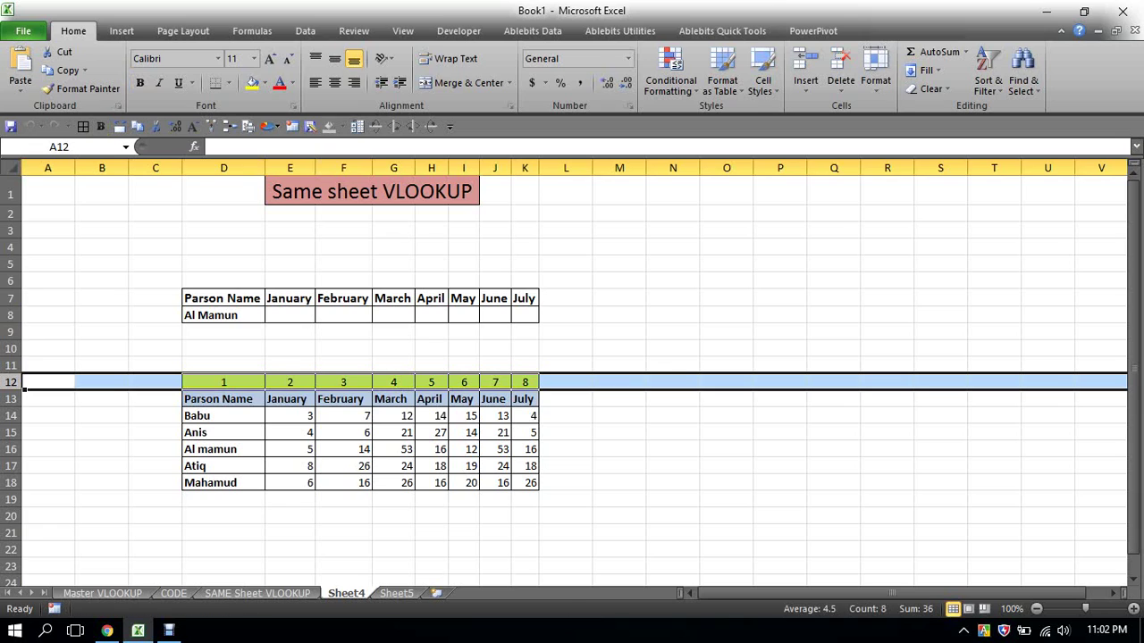
pyautogui.click(223, 449)
pyautogui.click(223, 383)
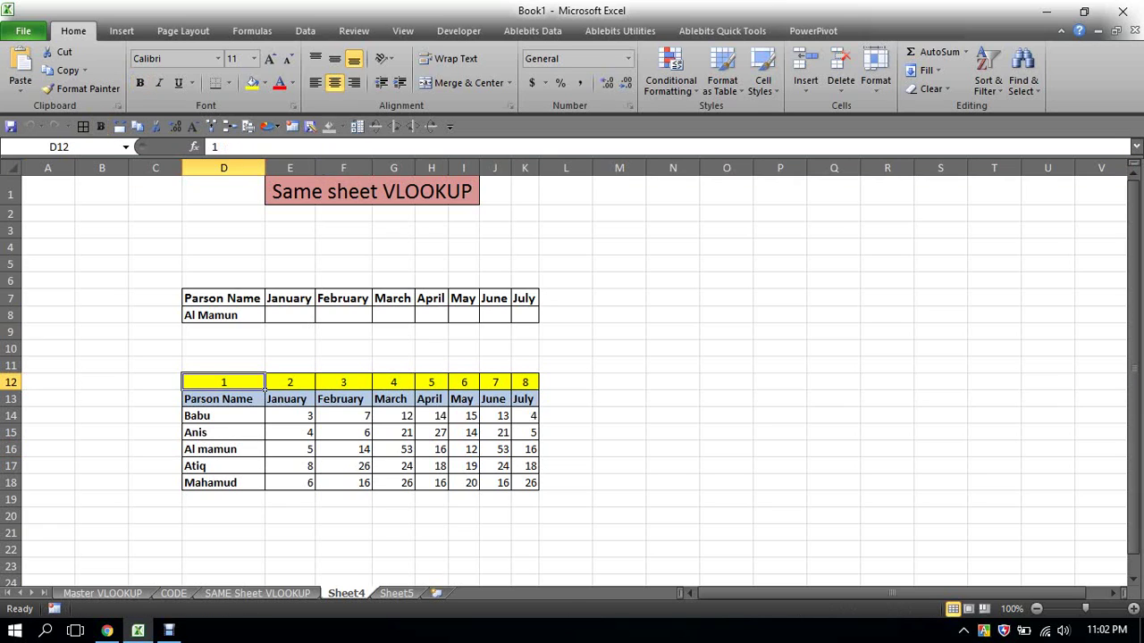
pyautogui.click(290, 382)
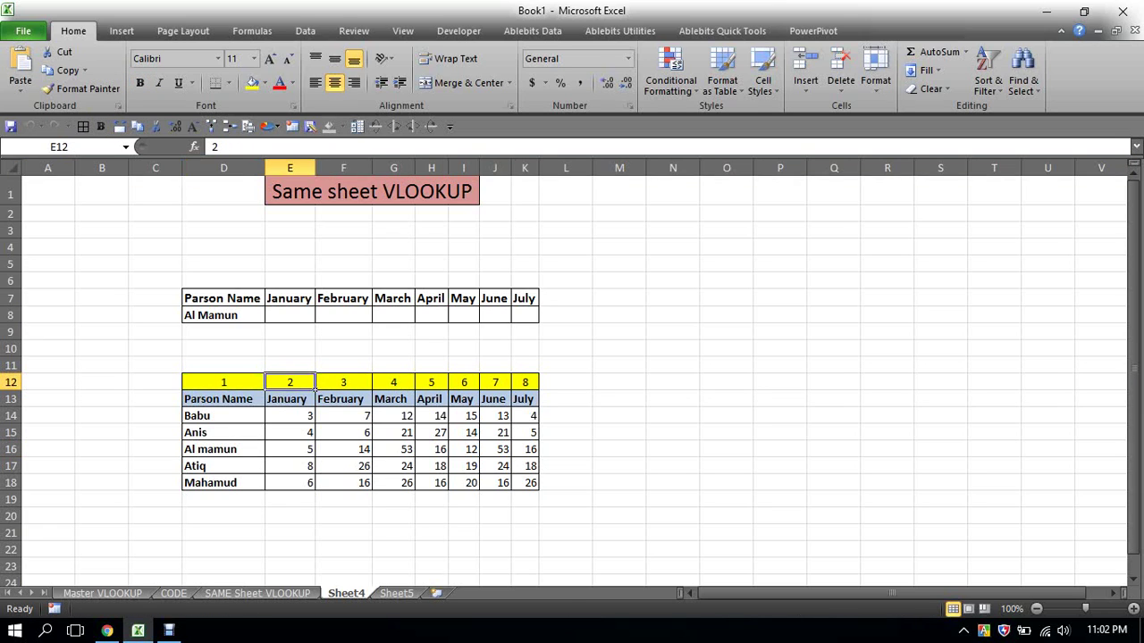
pyautogui.click(367, 389)
pyautogui.click(413, 389)
pyautogui.click(537, 390)
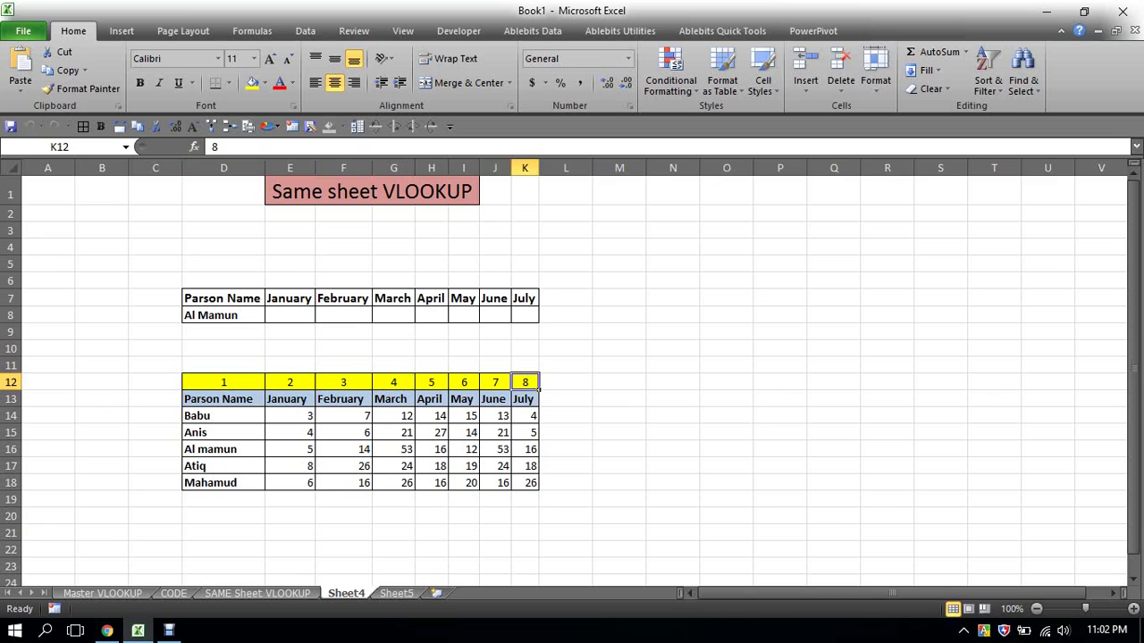
pyautogui.click(565, 399)
pyautogui.click(673, 432)
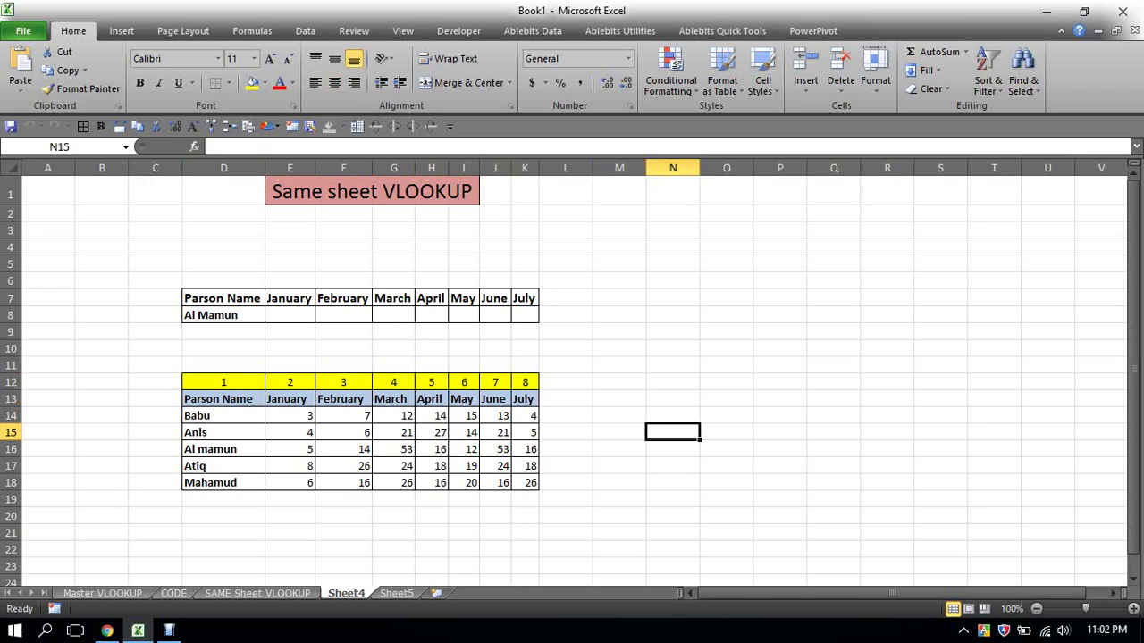
# In E8, begin =VLOOKUP( with D8 as the lookup value, followed by a comma.
pyautogui.click(289, 315)
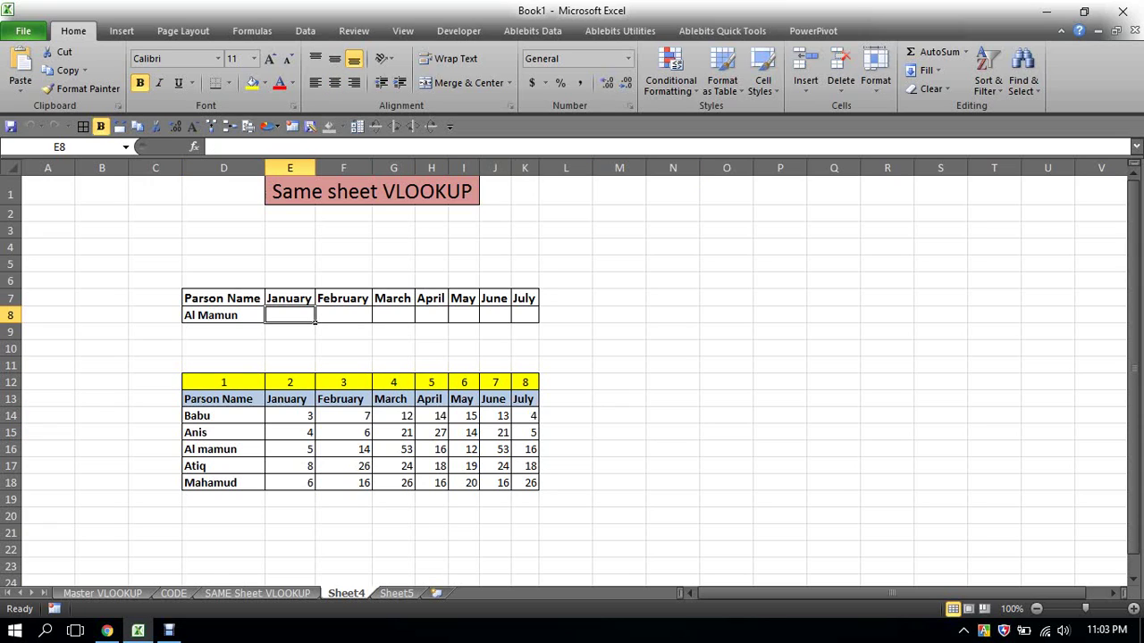
pyautogui.write('=')
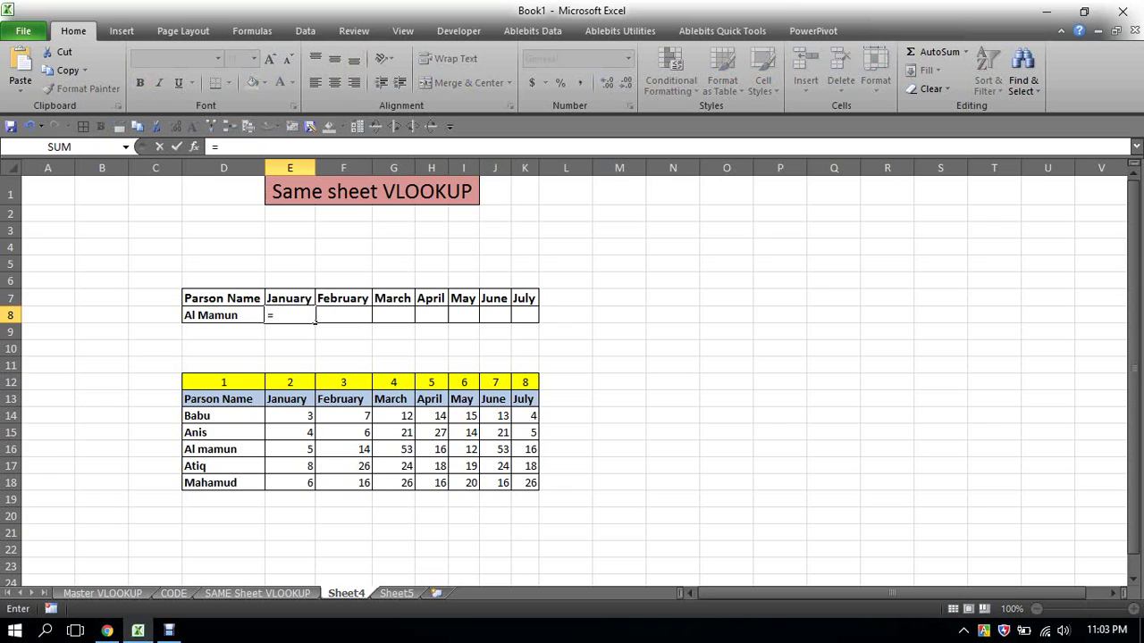
pyautogui.write('vlo')
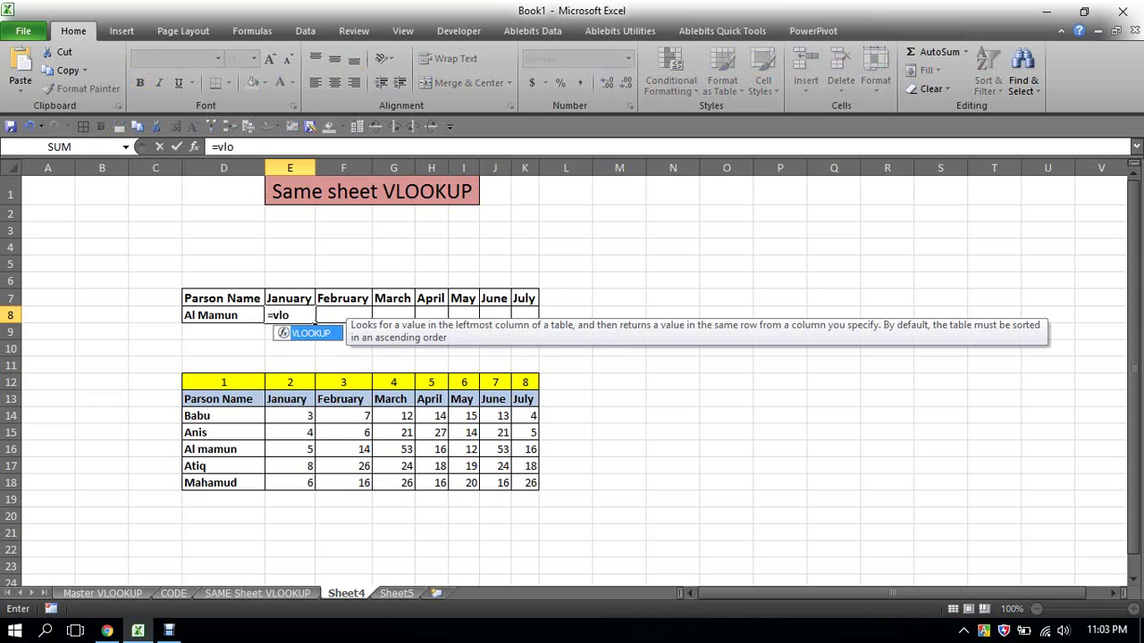
pyautogui.press('Tab')
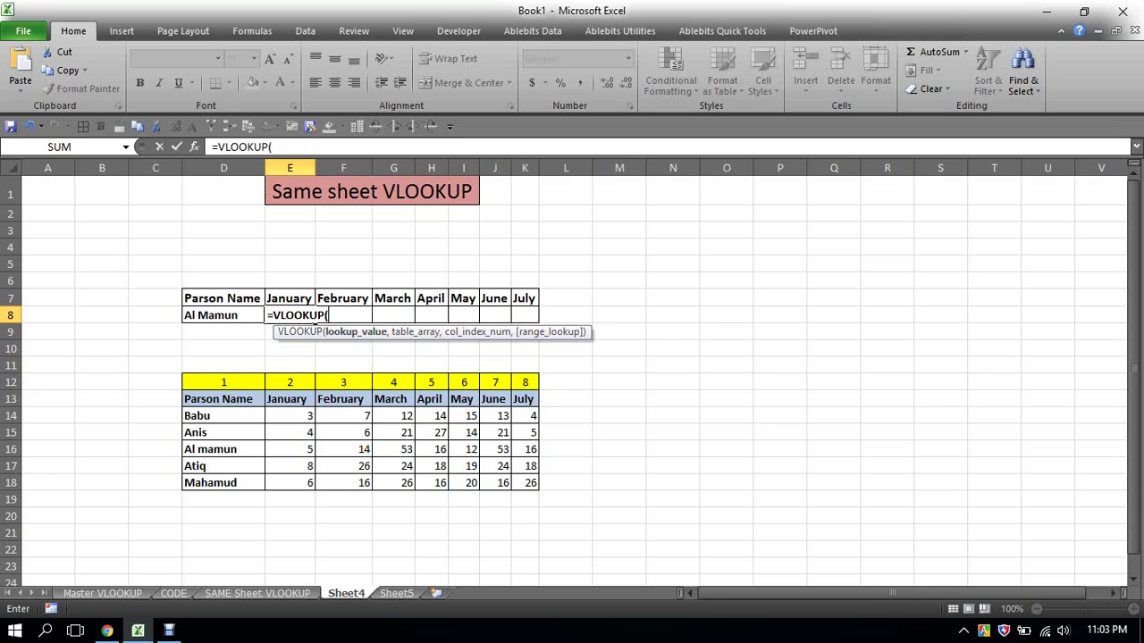
pyautogui.click(255, 314)
pyautogui.write(',')
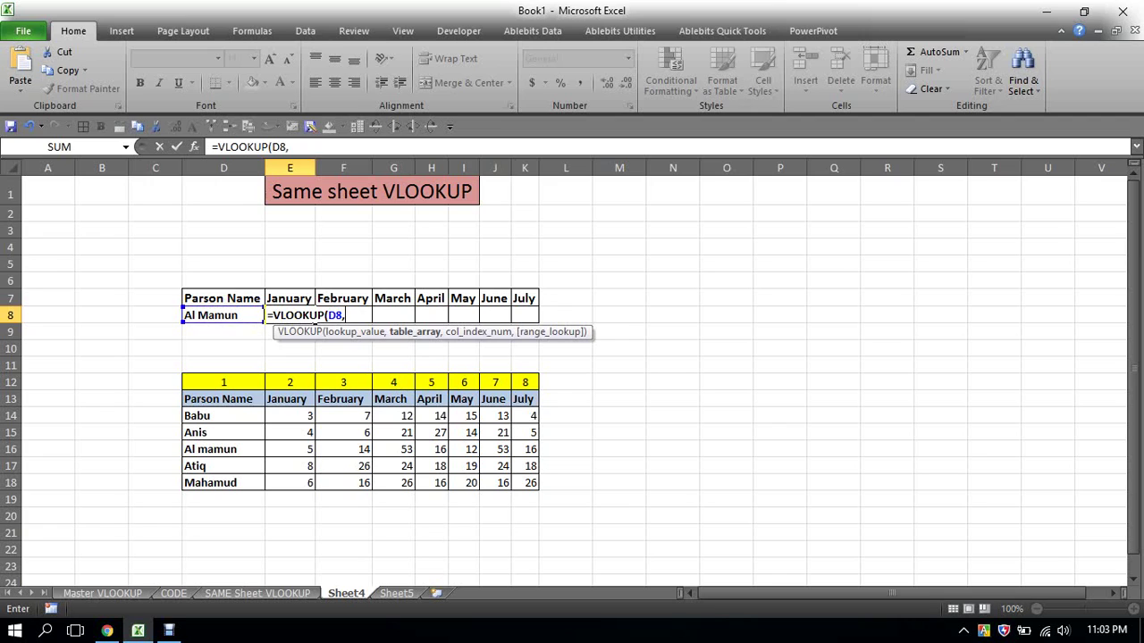
# Finish the formula as =VLOOKUP(D8,D13:K18,2,0): table D13:K18, column 2, exact match.
pyautogui.moveTo(214, 398)
pyautogui.mouseDown()
pyautogui.moveTo(446, 422)
pyautogui.moveTo(538, 489)
pyautogui.mouseUp()
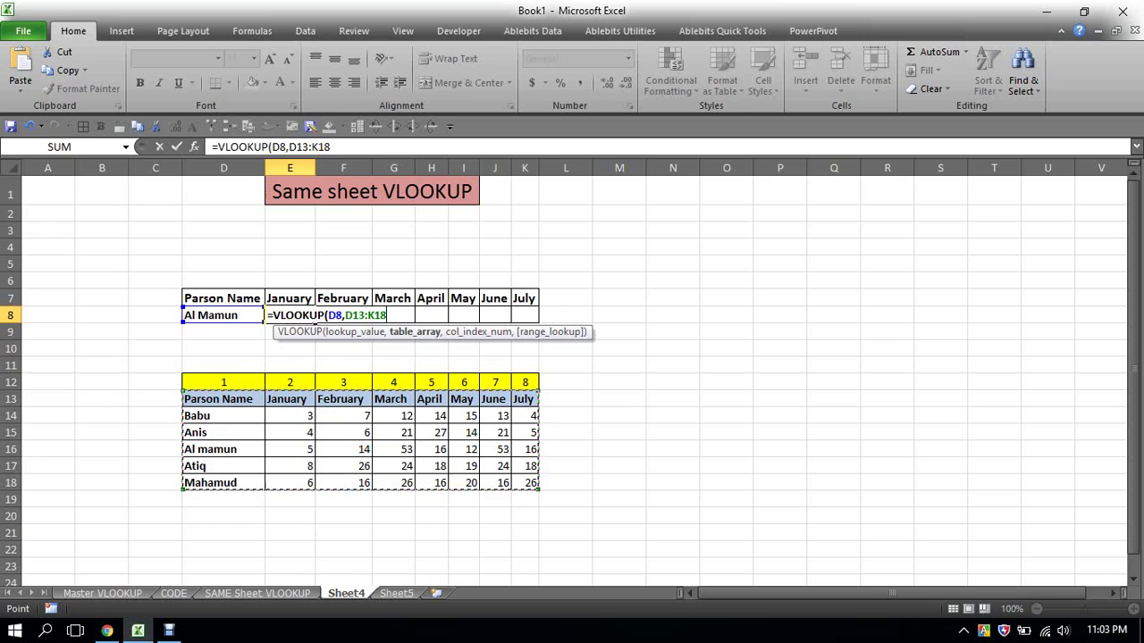
pyautogui.write(',')
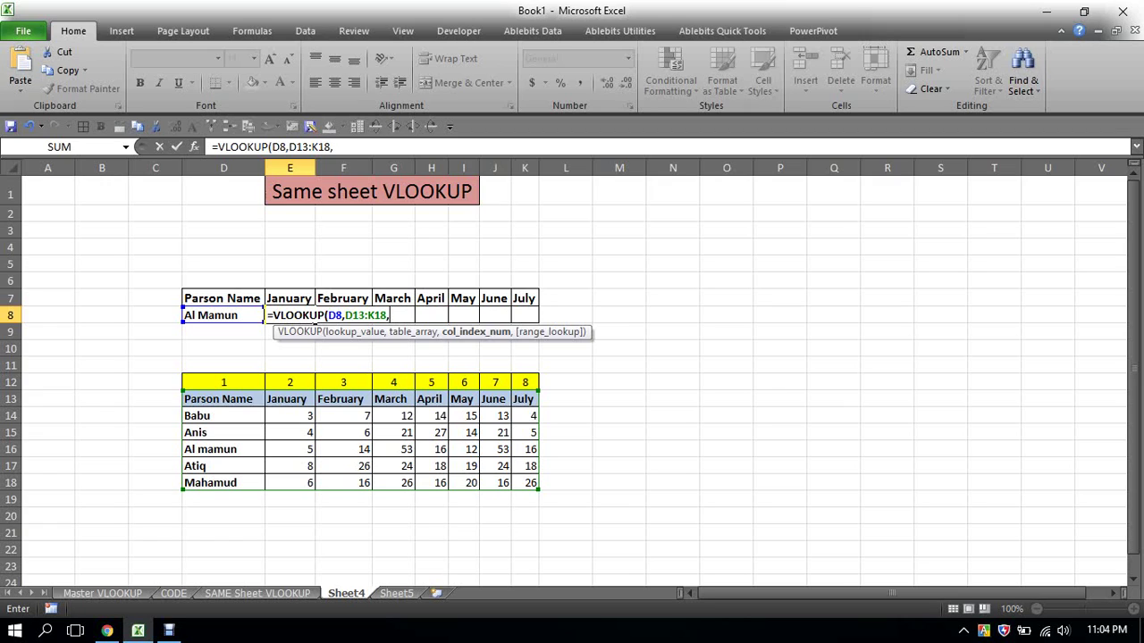
pyautogui.write('2')
pyautogui.write(',')
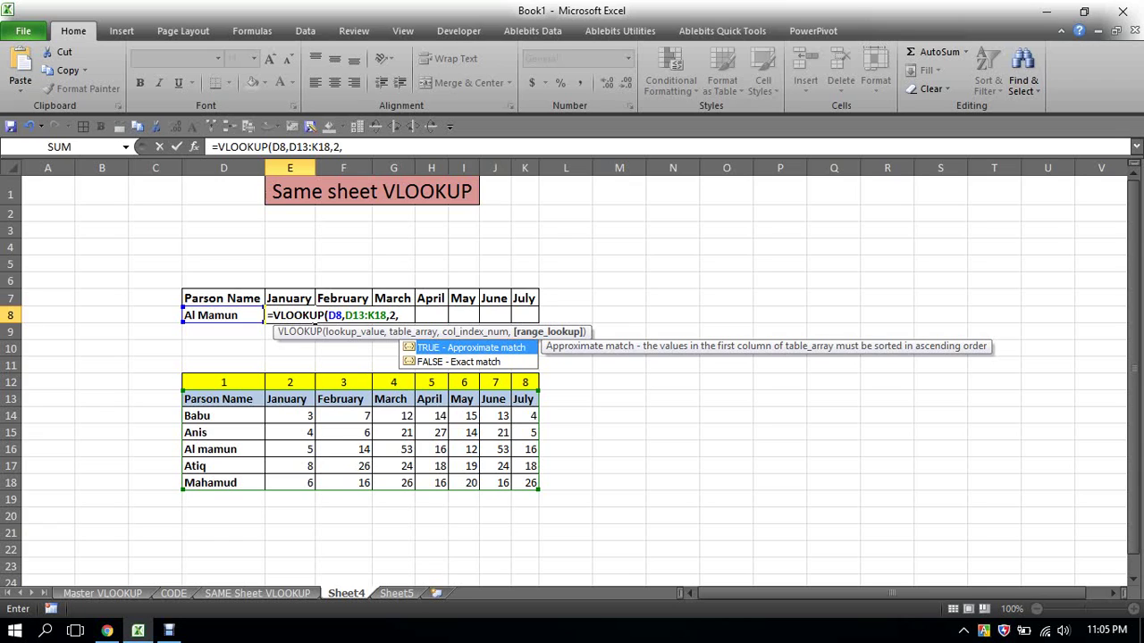
pyautogui.write('0')
pyautogui.write(')')
pyautogui.press('Return')
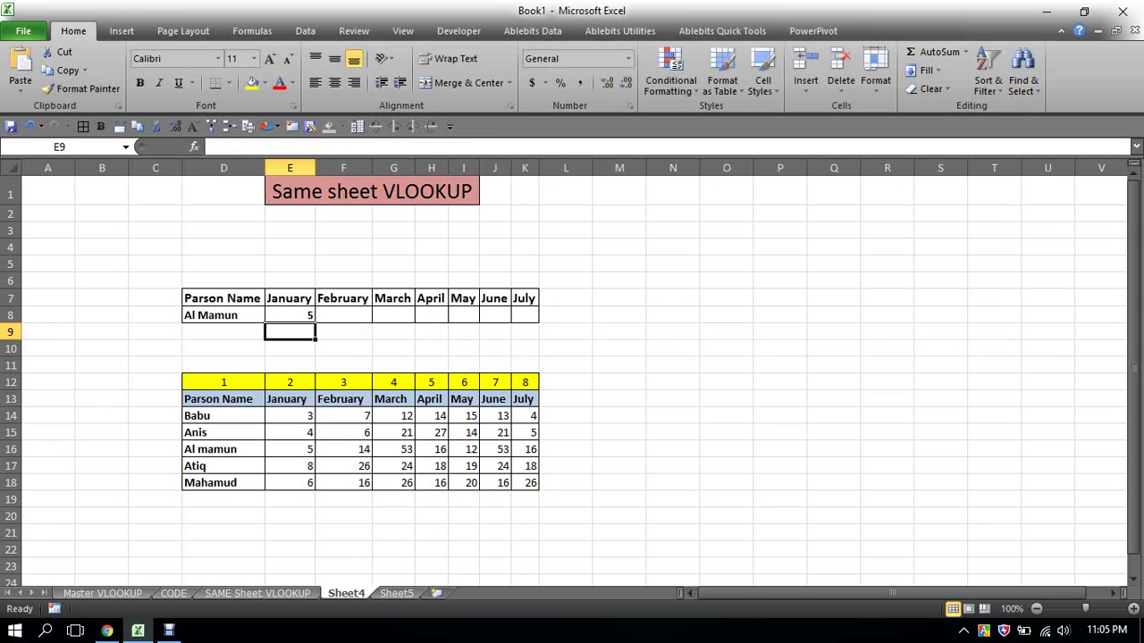
# Review the E8 formula and fill Al mamun's January value in E16 yellow.
pyautogui.click(289, 315)
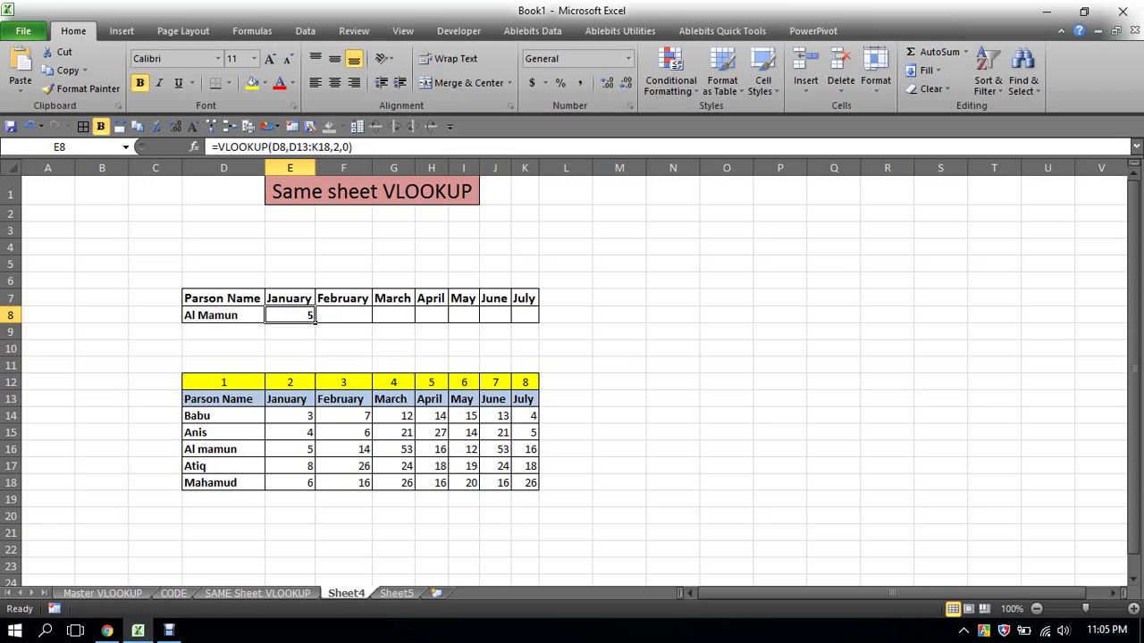
pyautogui.click(263, 451)
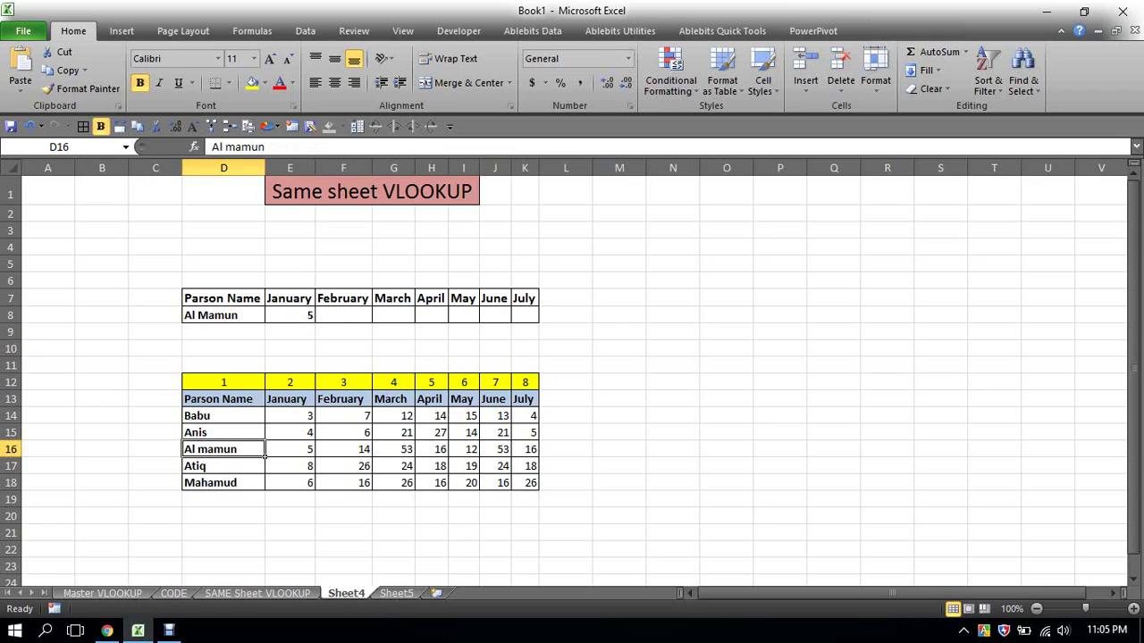
pyautogui.click(312, 454)
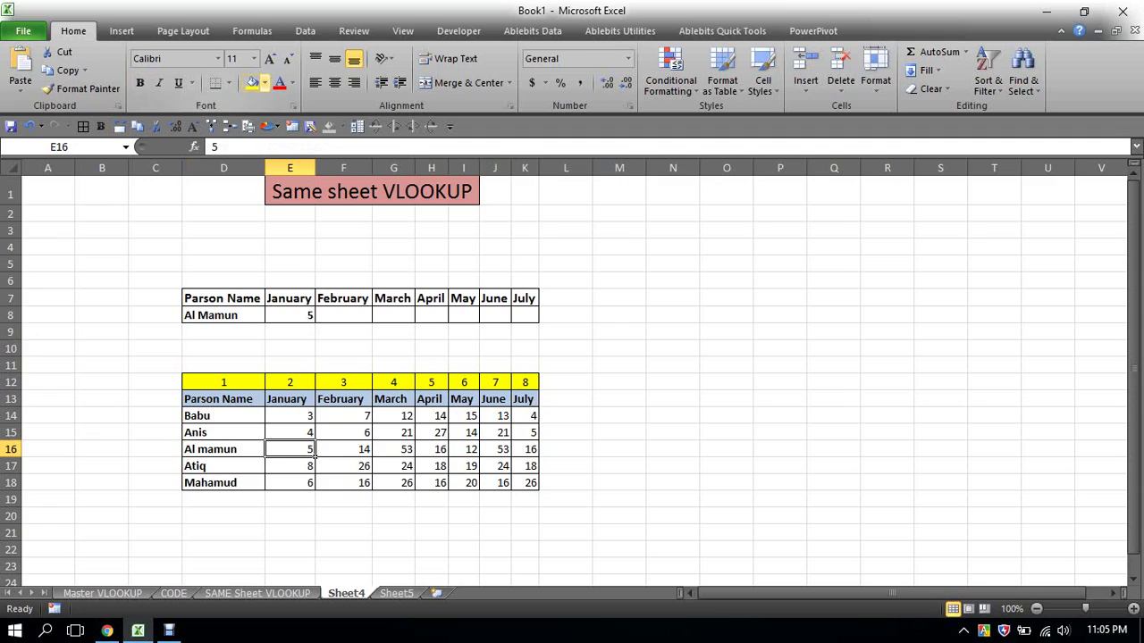
pyautogui.click(252, 82)
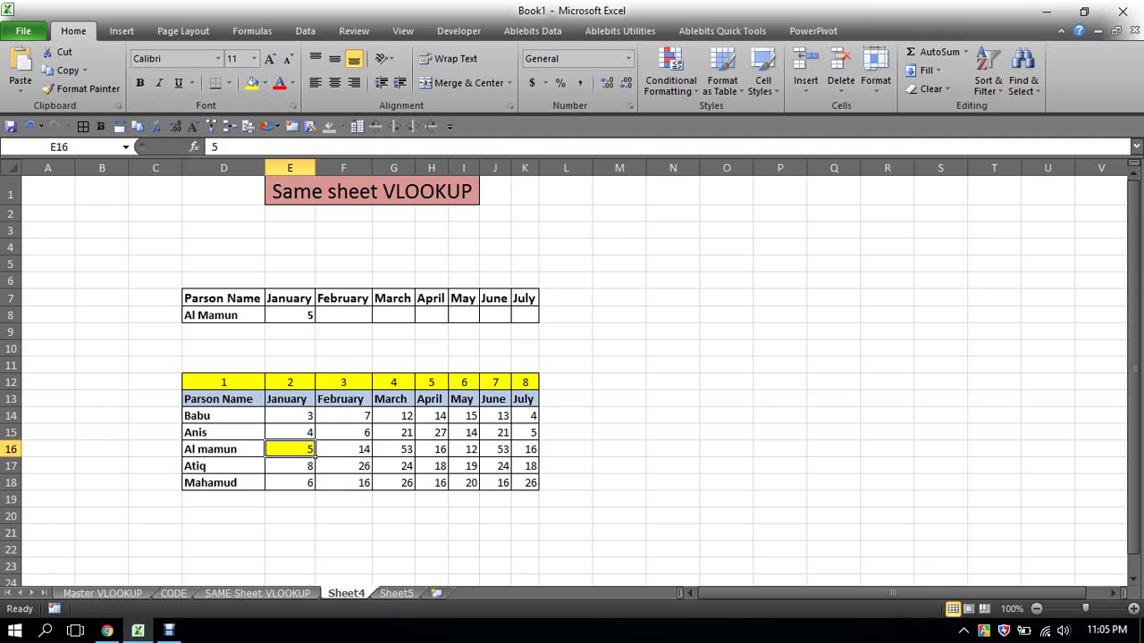
pyautogui.click(263, 317)
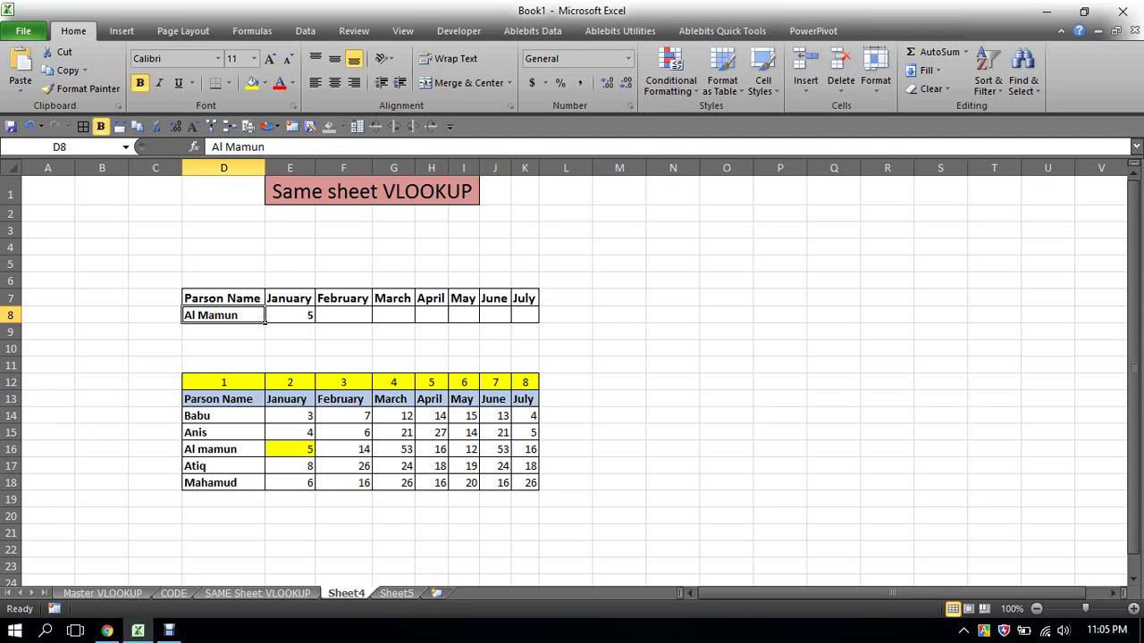
# Enter Babu as the lookup name in D8 and shade the E8 result light blue.
pyautogui.write('Ba')
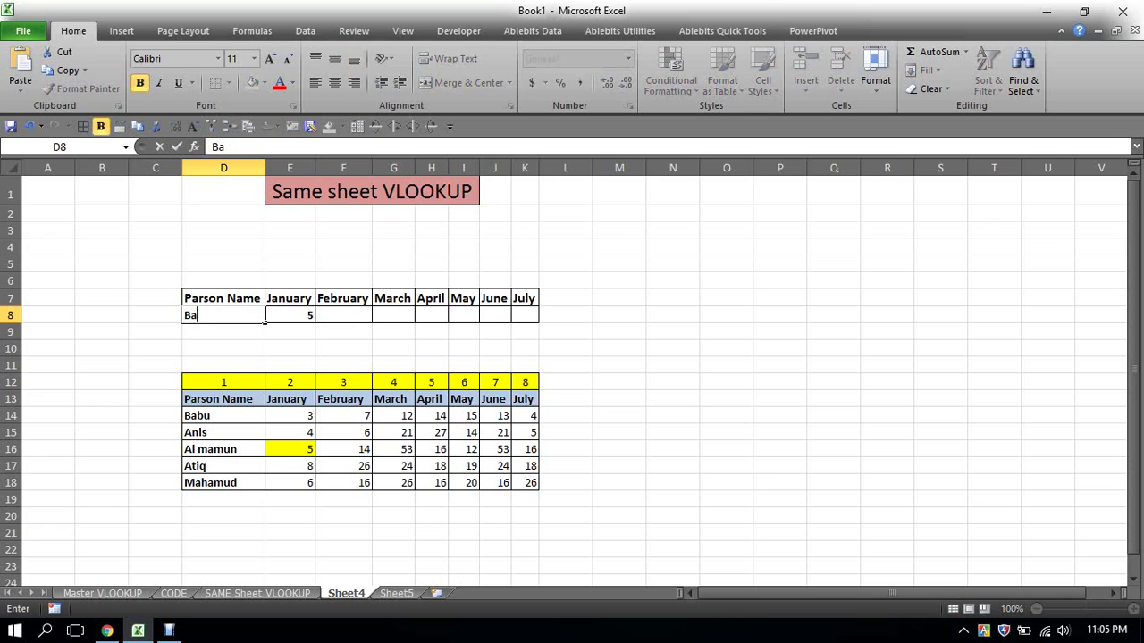
pyautogui.write('bu')
pyautogui.click(727, 382)
pyautogui.click(311, 316)
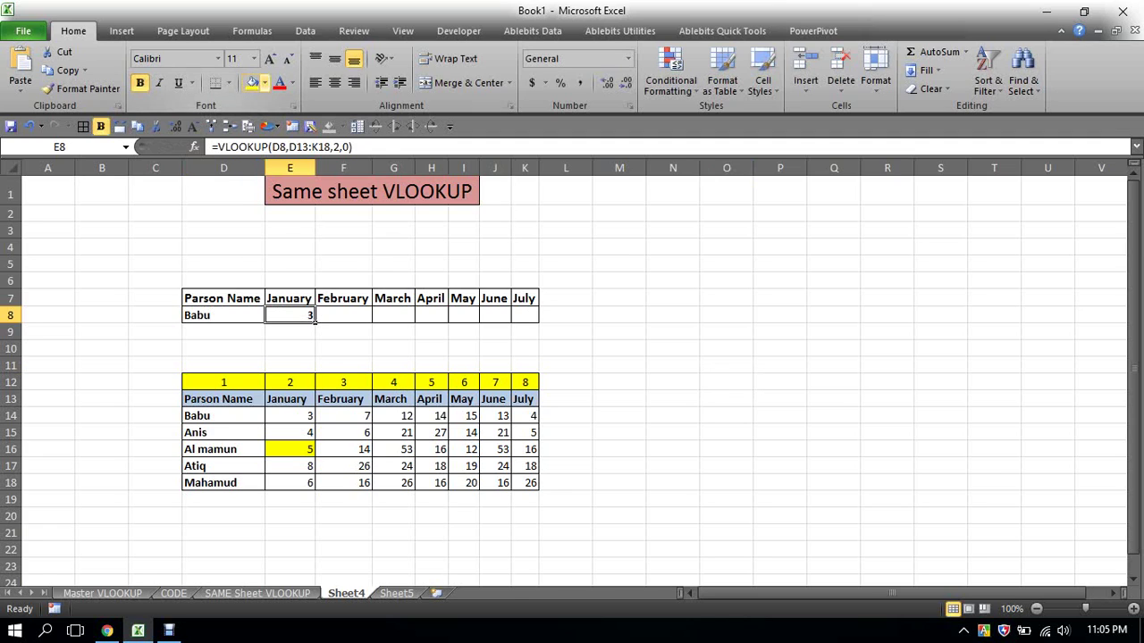
pyautogui.hotkey('alt', 'h')
pyautogui.press('h')
pyautogui.press('Down')
pyautogui.press('Down')
pyautogui.press('Return')
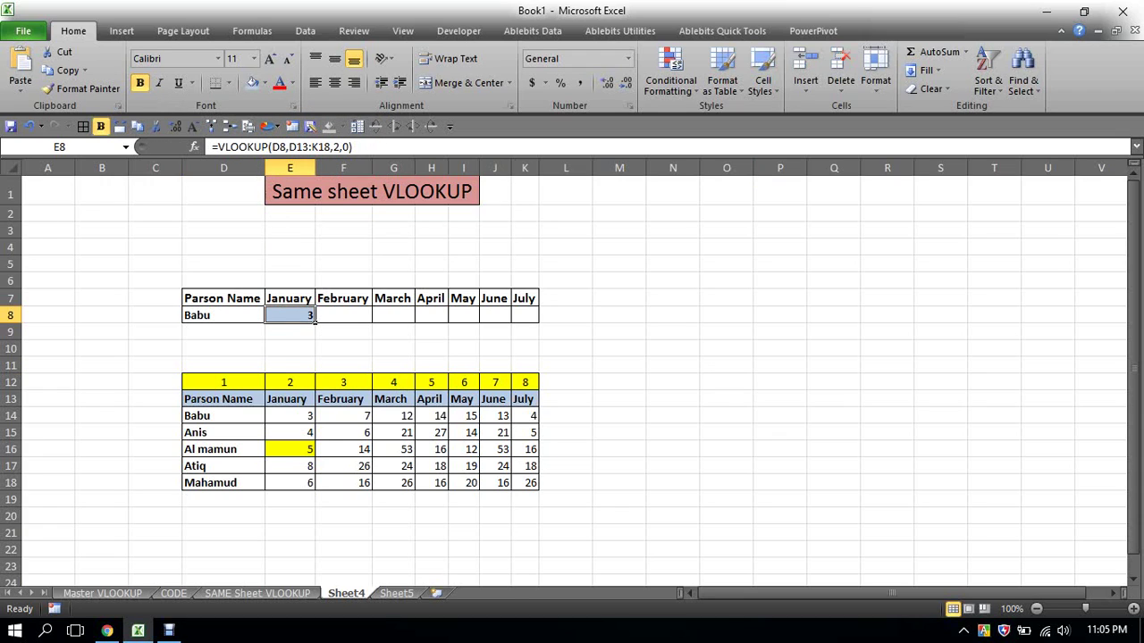
# Shade Babu's January value in E14 with the same light blue fill.
pyautogui.click(315, 419)
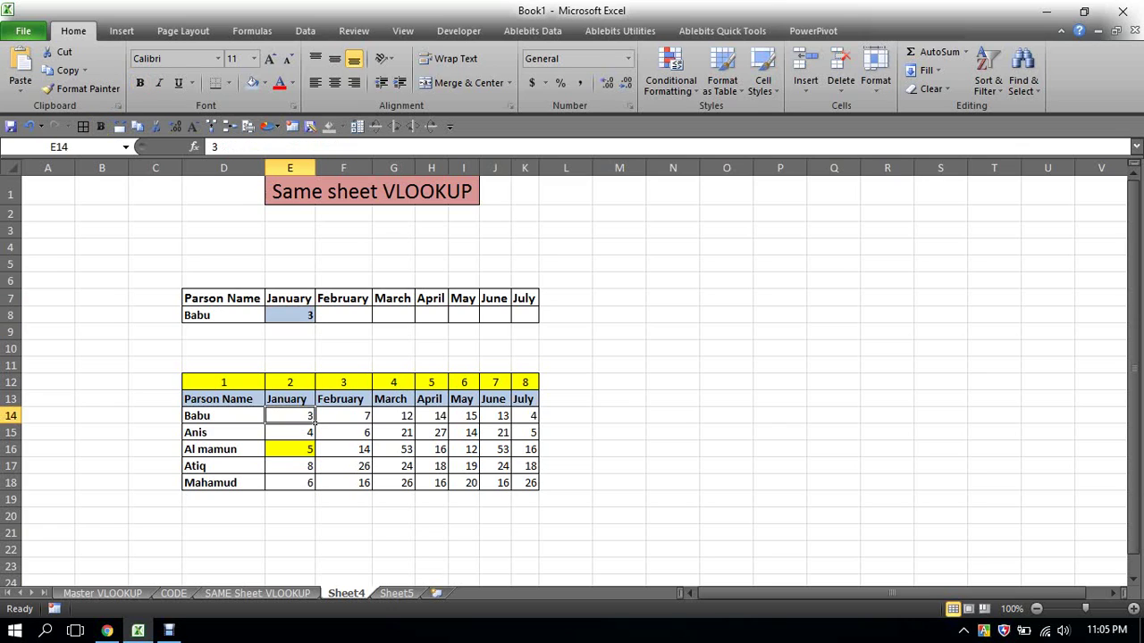
pyautogui.hotkey('alt', 'h')
pyautogui.press('h')
pyautogui.press('Down')
pyautogui.press('Down')
pyautogui.press('Return')
# Change the name in D8 to Anis and confirm E8 returns 4.
pyautogui.click(263, 318)
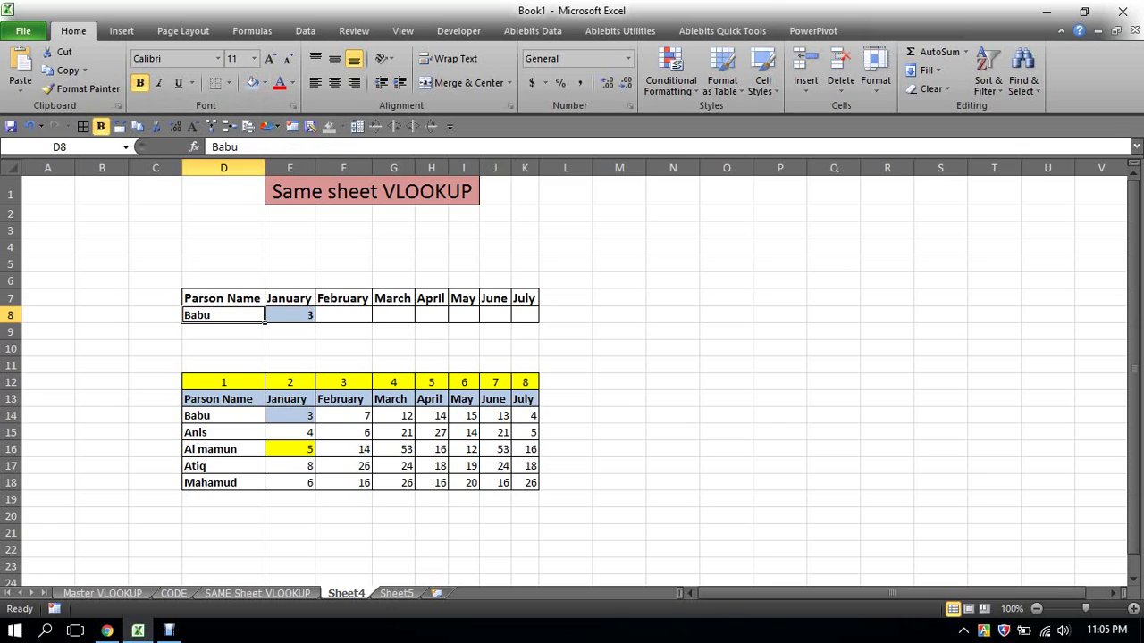
pyautogui.write('Ani')
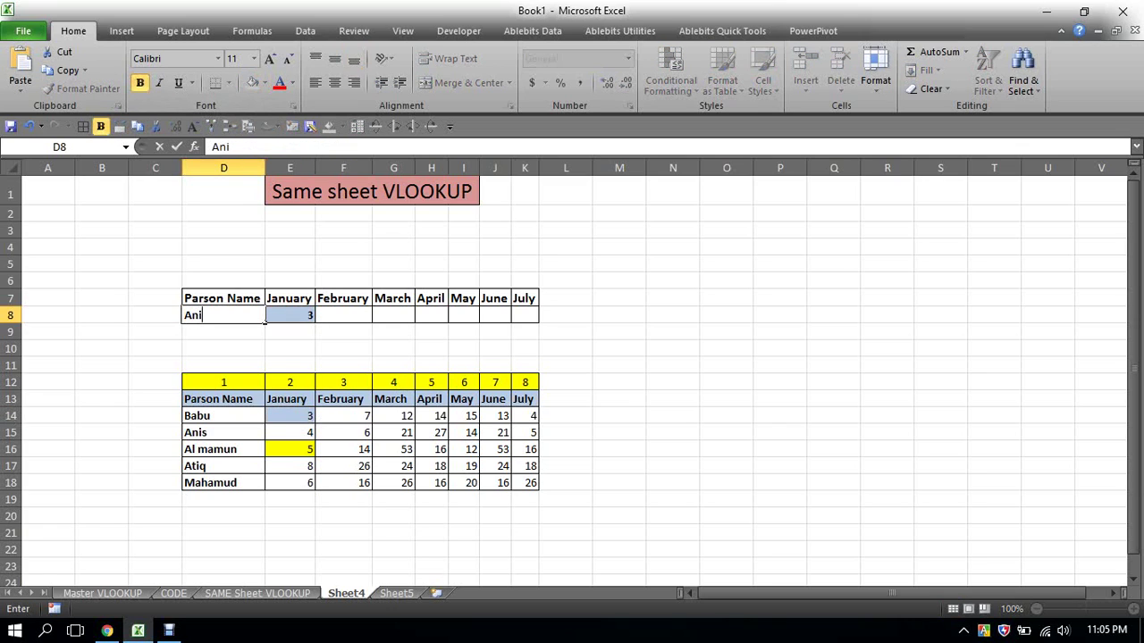
pyautogui.write('s')
pyautogui.click(478, 370)
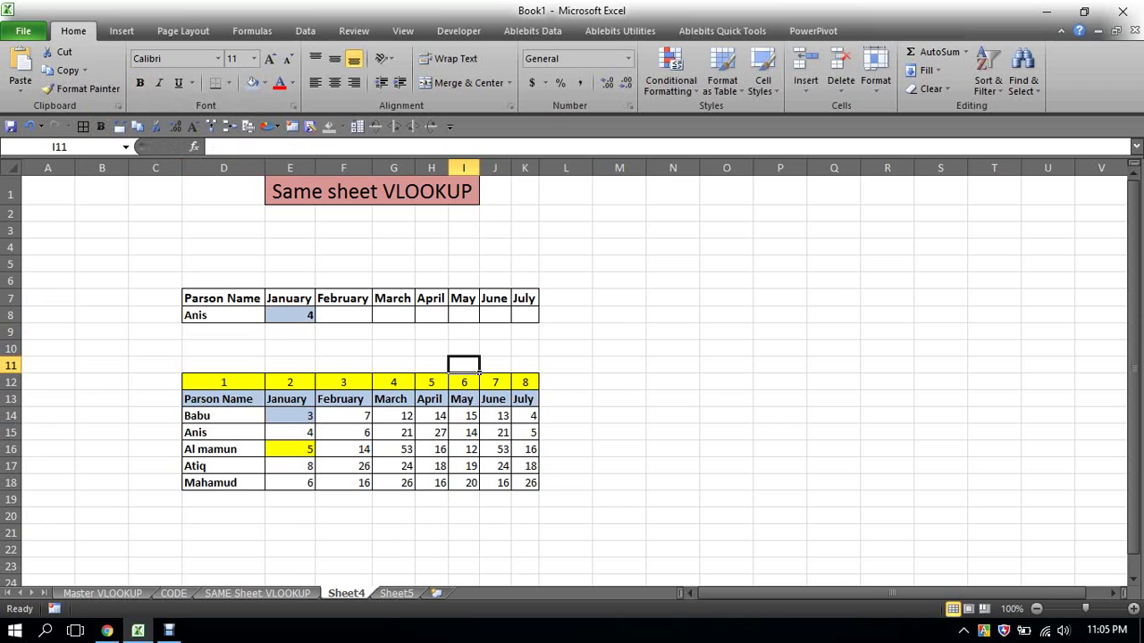
pyautogui.click(312, 317)
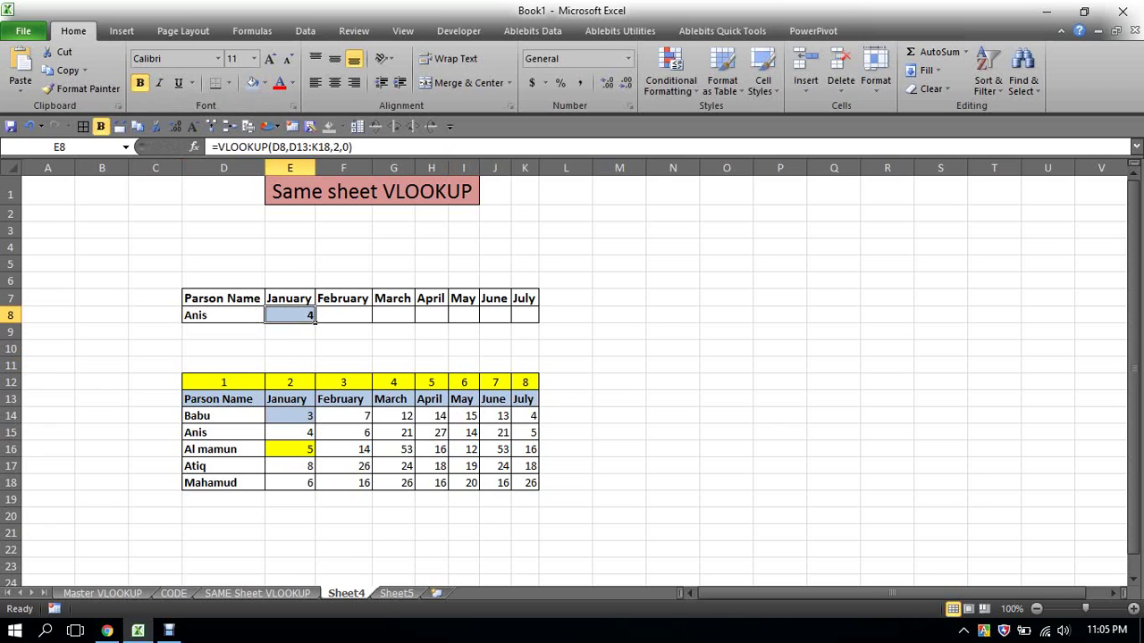